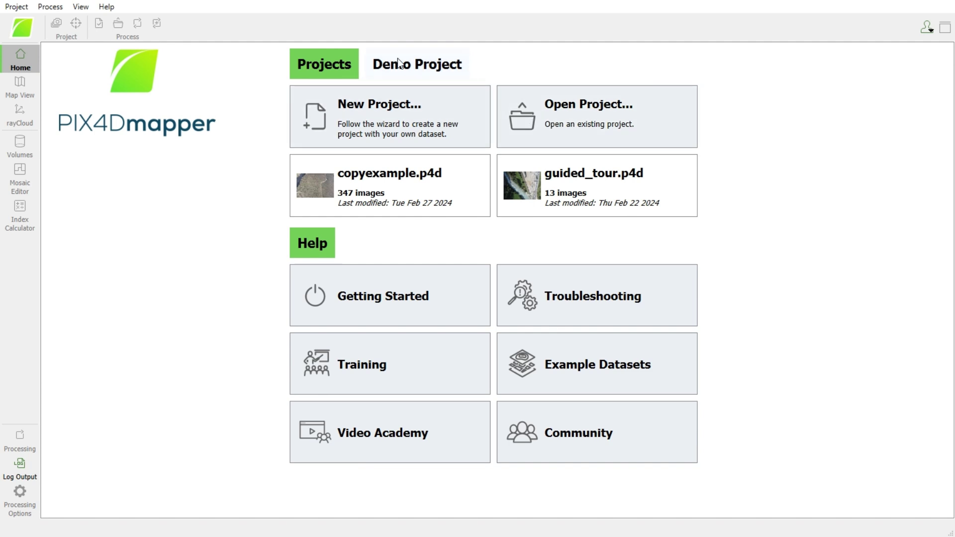
Look over the demo project and the Getting Started, Example Datasets and Video Academy resources, ending at the Projects list
{"action": "left_click", "coordinate": [427, 65]}
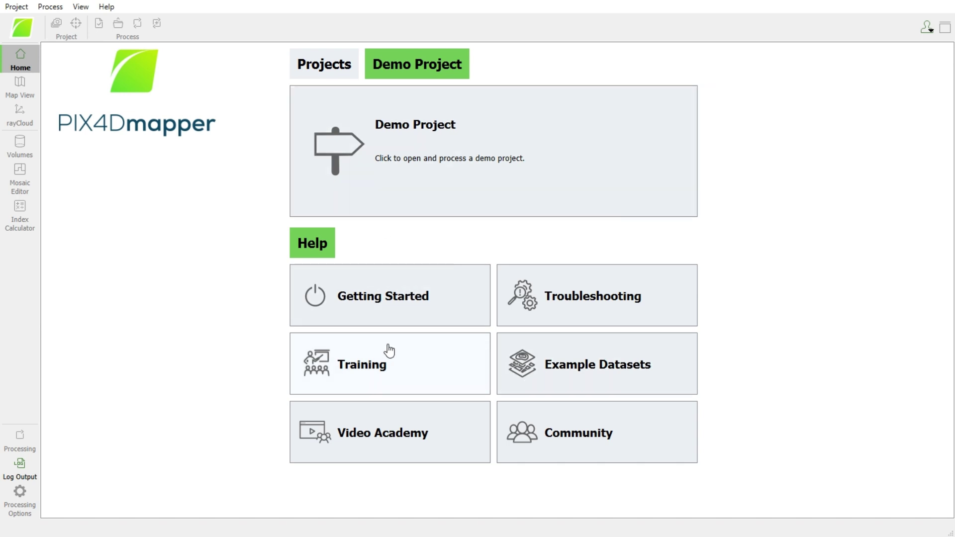
{"action": "left_click", "coordinate": [398, 295]}
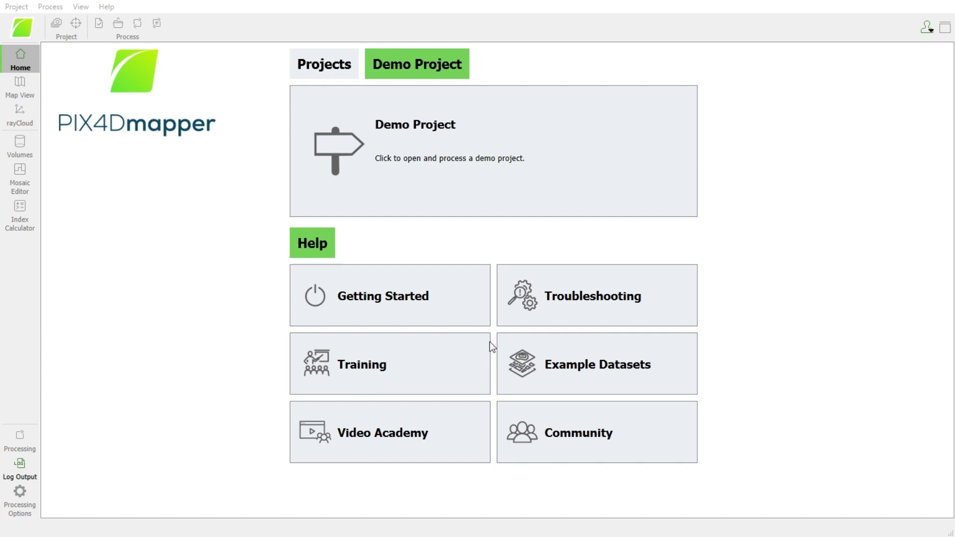
{"action": "left_click", "coordinate": [574, 376]}
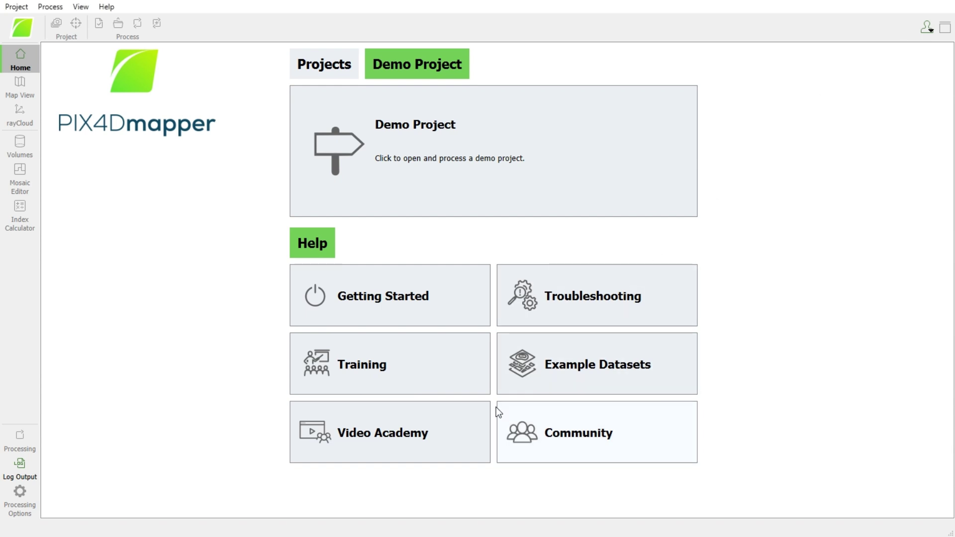
{"action": "left_click", "coordinate": [400, 437]}
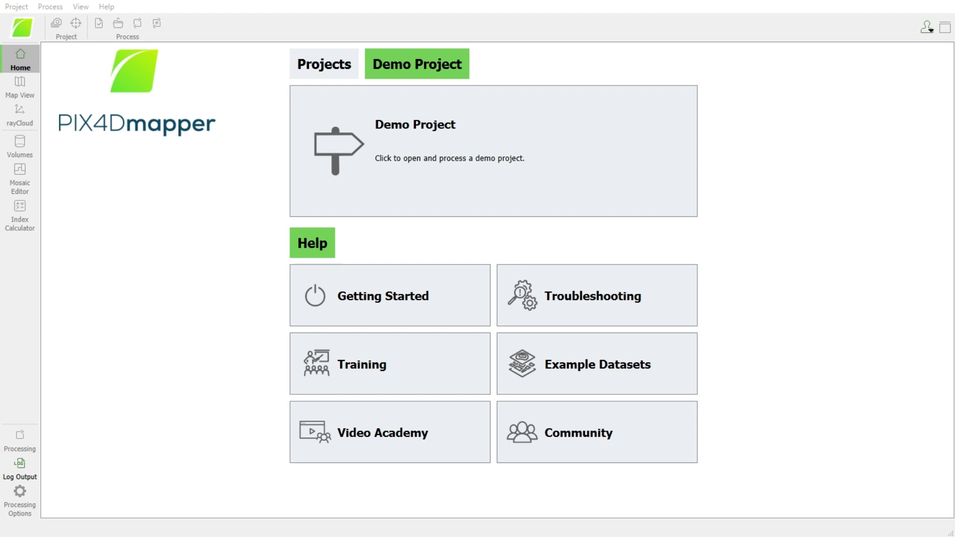
{"action": "left_click", "coordinate": [323, 63]}
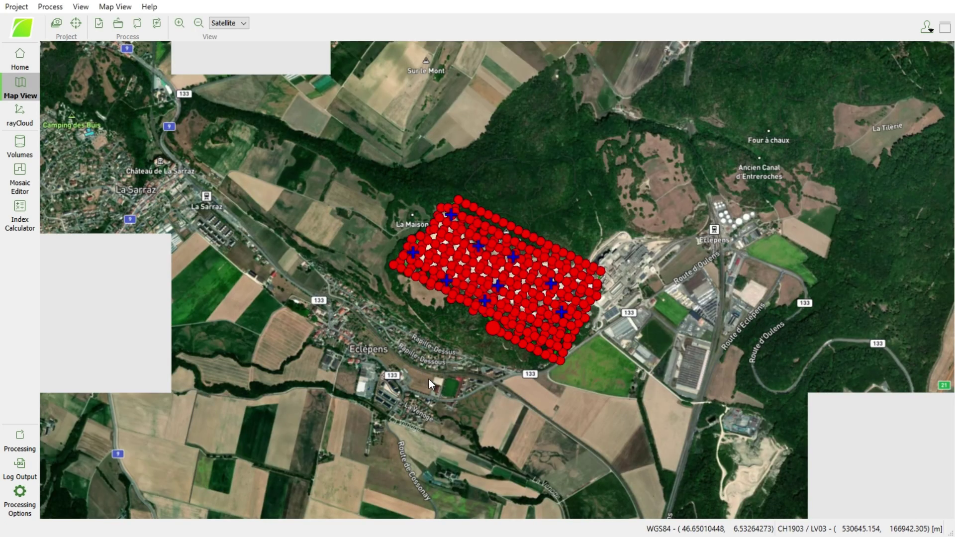
Examine the image positions, flight lines and control points over the quarry on the satellite map
{"action": "scroll", "coordinate": [466, 322], "scroll_direction": "up", "scroll_amount": 2}
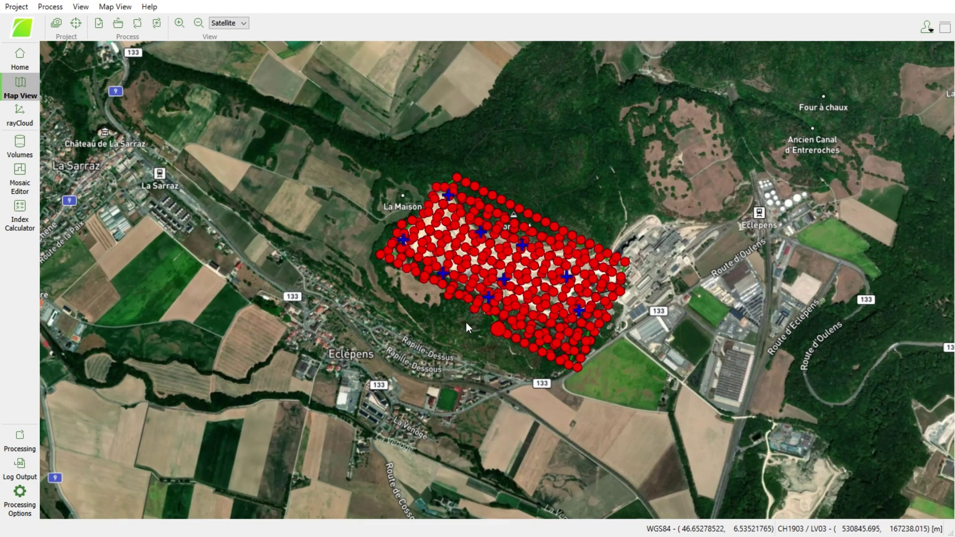
{"action": "scroll", "coordinate": [467, 322], "scroll_direction": "up", "scroll_amount": 1}
{"action": "scroll", "coordinate": [466, 322], "scroll_direction": "up", "scroll_amount": 1}
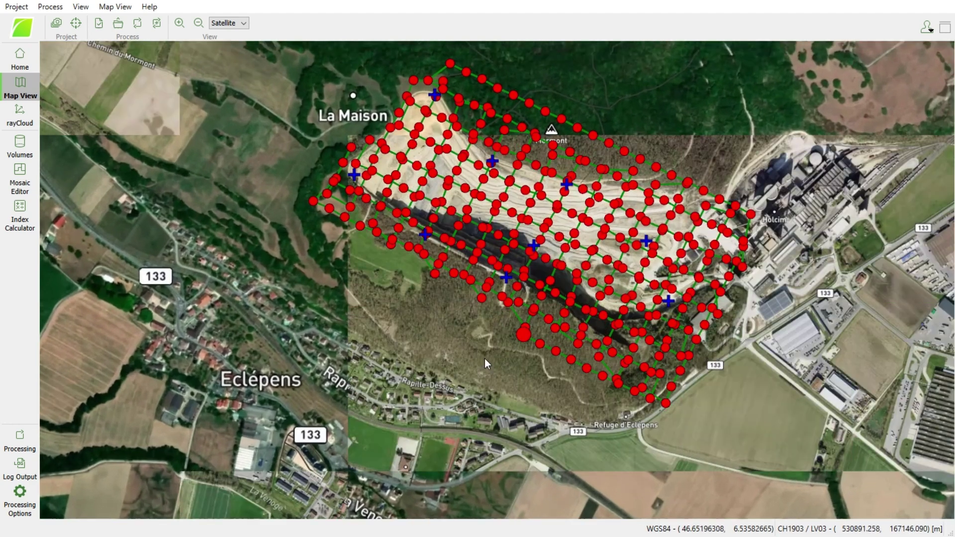
{"action": "scroll", "coordinate": [484, 359], "scroll_direction": "up", "scroll_amount": 1}
{"action": "left_click_drag", "start_coordinate": [462, 333], "coordinate": [389, 388]}
{"action": "scroll", "coordinate": [391, 373], "scroll_direction": "up", "scroll_amount": 1}
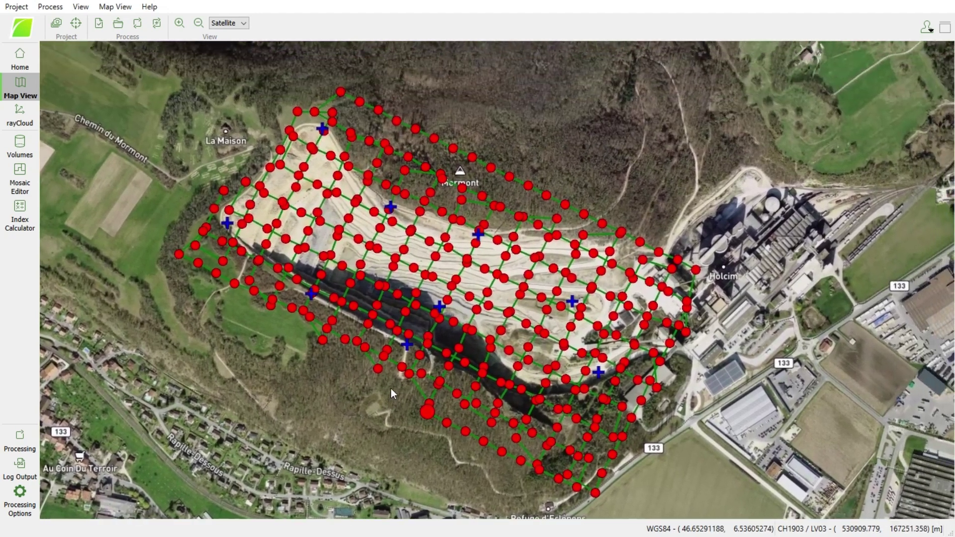
{"action": "scroll", "coordinate": [425, 305], "scroll_direction": "up", "scroll_amount": 2}
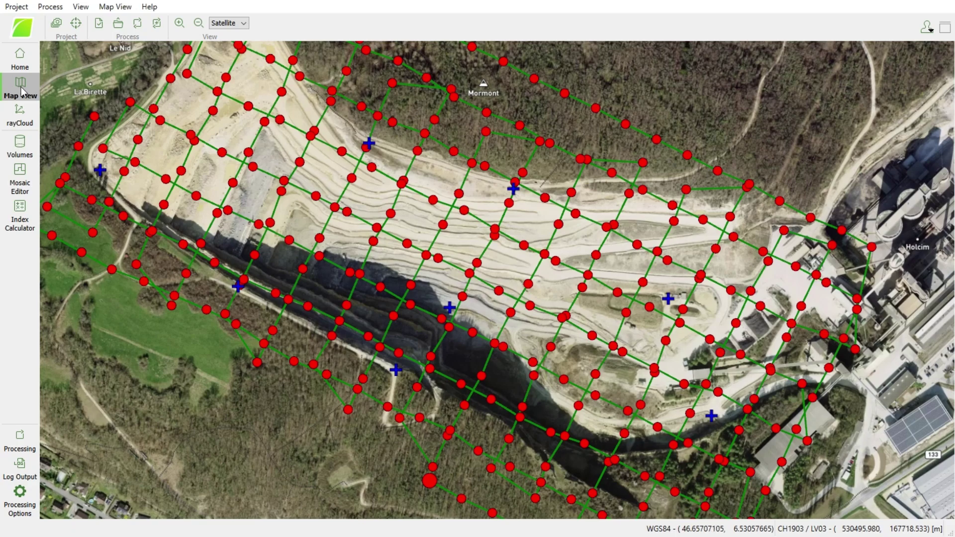
Open the project in rayCloud and examine the cameras and tie points of the quarry from several angles
{"action": "left_click", "coordinate": [20, 115]}
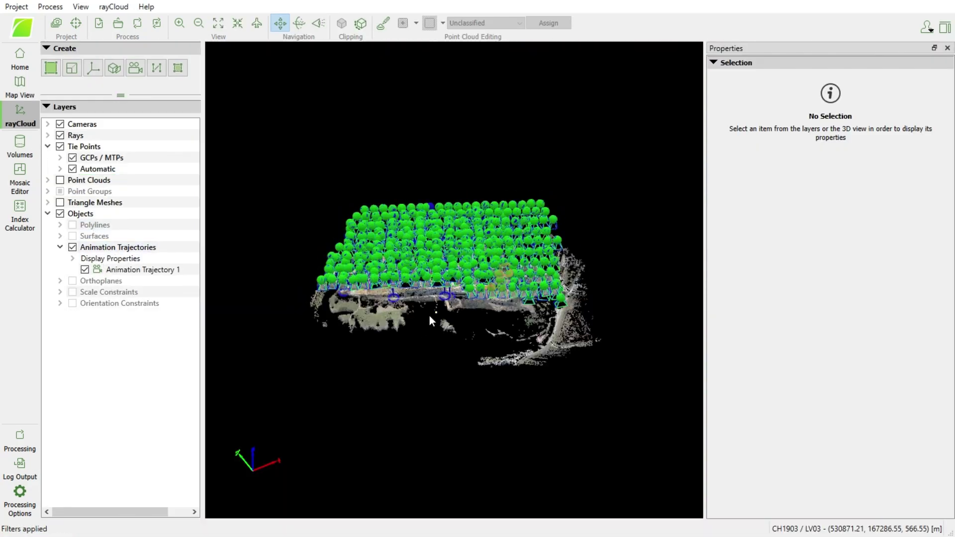
{"action": "scroll", "coordinate": [432, 313], "scroll_direction": "up", "scroll_amount": 4}
{"action": "middle_click_drag", "start_coordinate": [462, 279], "coordinate": [437, 319]}
{"action": "left_click_drag", "start_coordinate": [434, 297], "coordinate": [439, 221]}
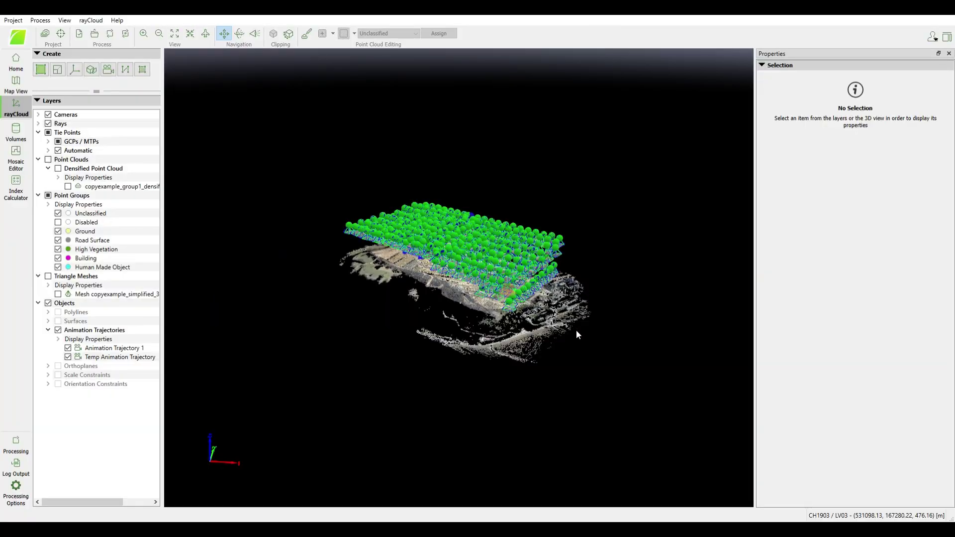
{"action": "middle_click_drag", "start_coordinate": [338, 280], "coordinate": [522, 280]}
{"action": "scroll", "coordinate": [523, 284], "scroll_direction": "up", "scroll_amount": 6}
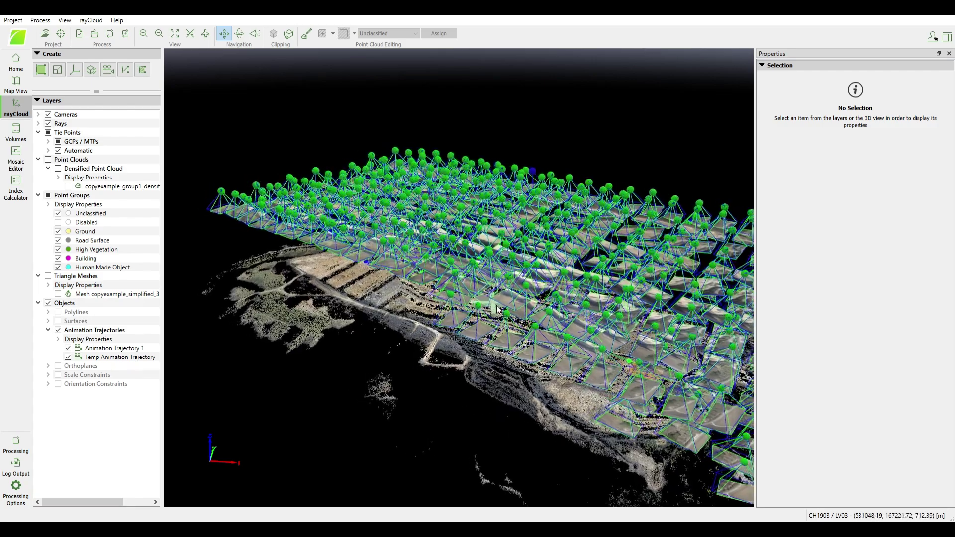
{"action": "middle_click_drag", "start_coordinate": [587, 308], "coordinate": [455, 286]}
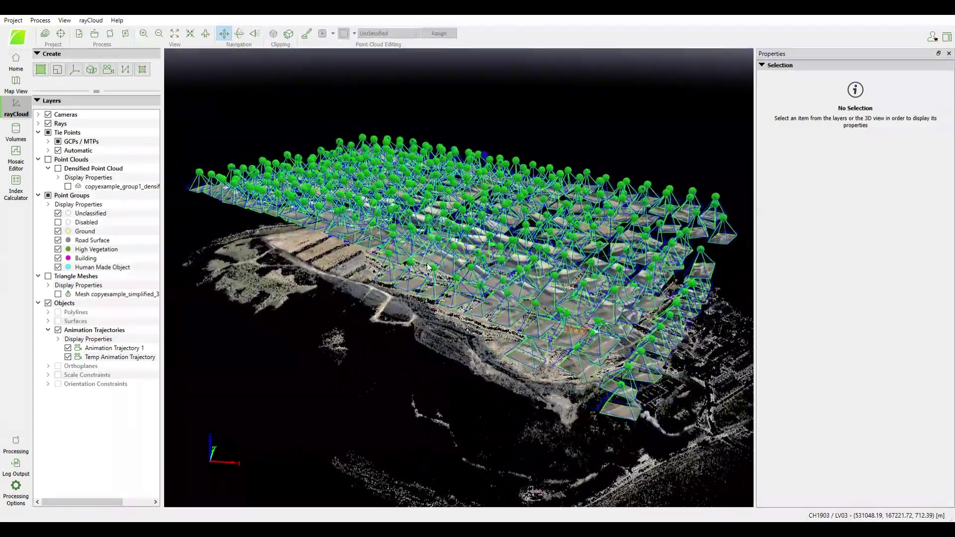
{"action": "scroll", "coordinate": [456, 286], "scroll_direction": "up", "scroll_amount": 5}
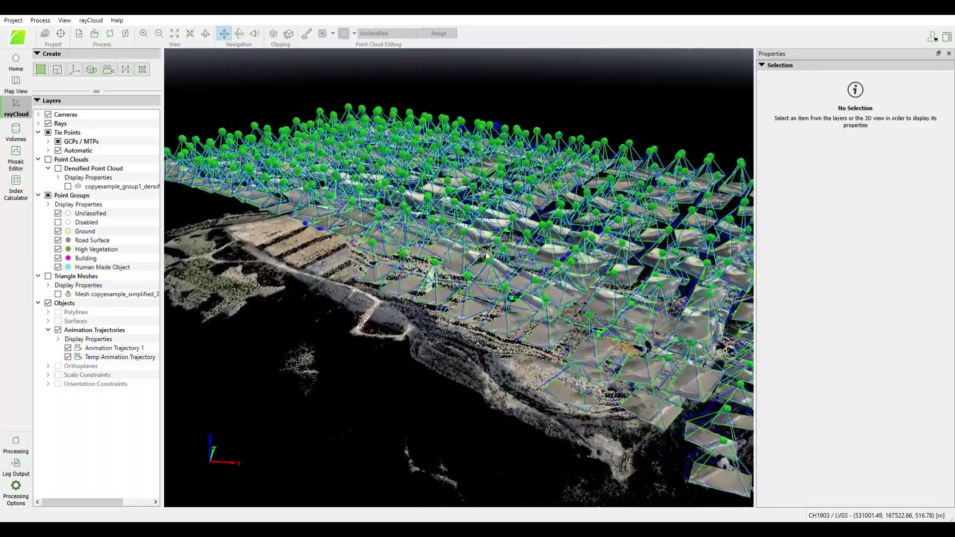
{"action": "left_click_drag", "start_coordinate": [413, 289], "coordinate": [721, 272]}
{"action": "scroll", "coordinate": [470, 295], "scroll_direction": "up", "scroll_amount": 4}
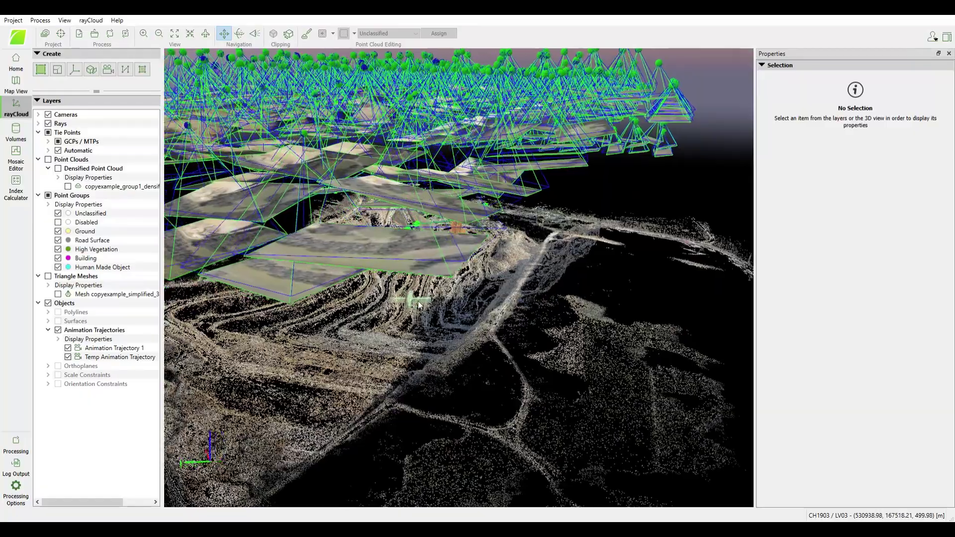
{"action": "scroll", "coordinate": [475, 300], "scroll_direction": "down", "scroll_amount": 5}
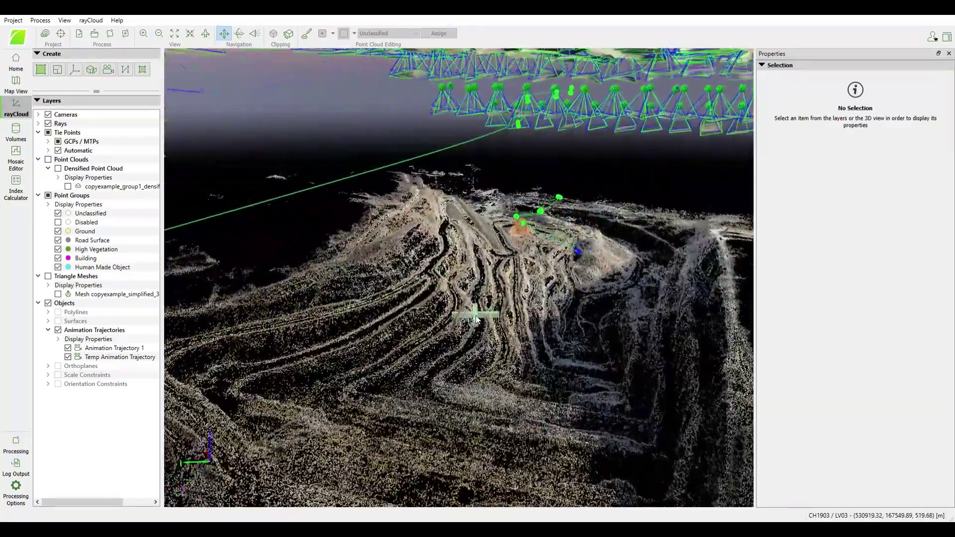
{"action": "mouse_move", "coordinate": [476, 315]}
{"action": "middle_mouse_down"}
{"action": "mouse_move", "coordinate": [470, 328]}
{"action": "mouse_move", "coordinate": [458, 316]}
{"action": "middle_mouse_up"}
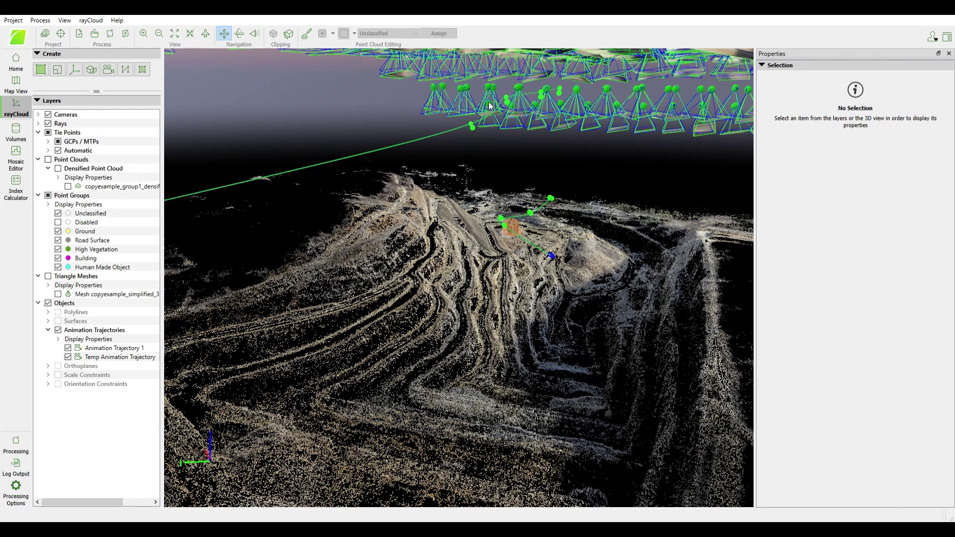
Hide the cameras in rayCloud and display the point clouds and triangle meshes
{"action": "left_click", "coordinate": [49, 115]}
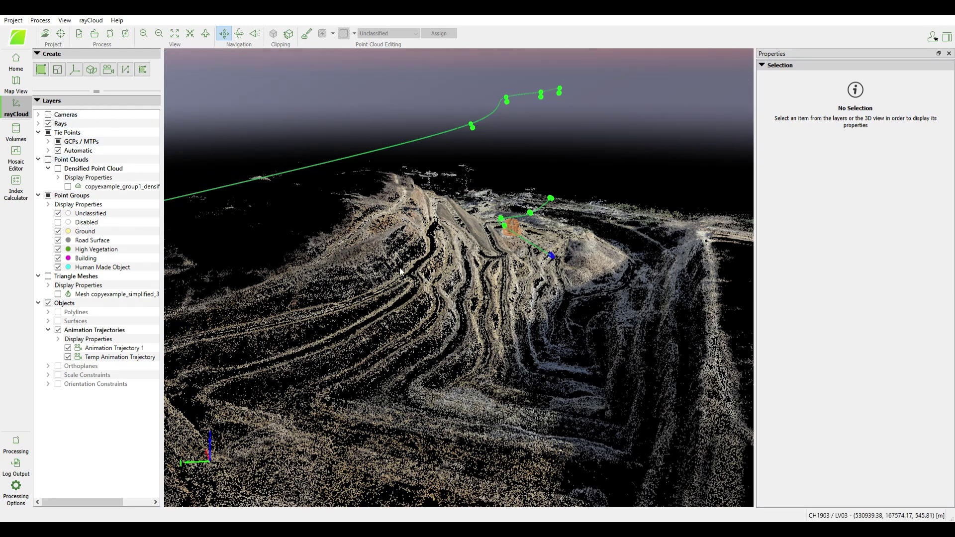
{"action": "scroll", "coordinate": [403, 297], "scroll_direction": "up", "scroll_amount": 5}
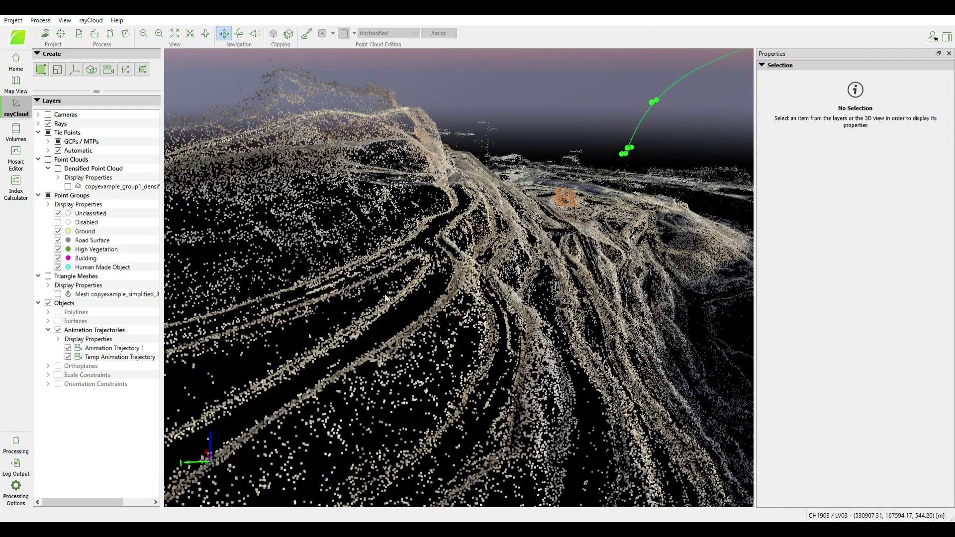
{"action": "left_click", "coordinate": [48, 160]}
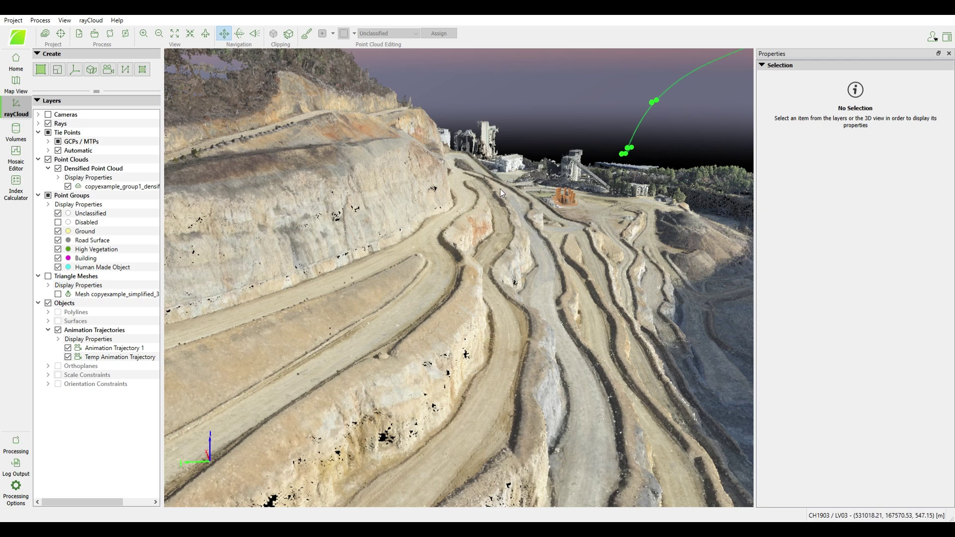
{"action": "left_click", "coordinate": [48, 277]}
Create a nine-waypoint video animation trajectory that flies over the quarry terraces towards the silos and conveyor
{"action": "middle_click_drag", "start_coordinate": [545, 400], "coordinate": [268, 302]}
{"action": "left_click_drag", "start_coordinate": [328, 309], "coordinate": [424, 300]}
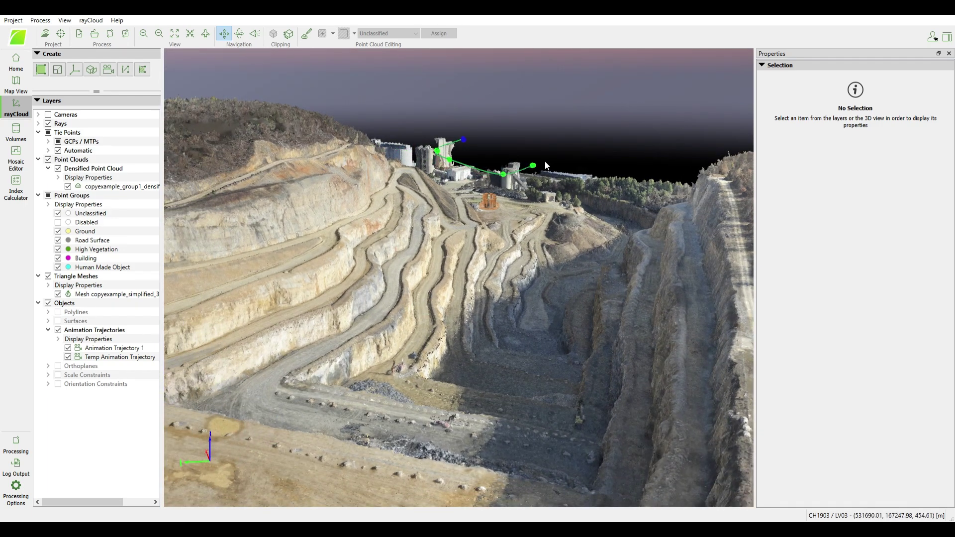
{"action": "middle_click_drag", "start_coordinate": [458, 319], "coordinate": [524, 289]}
{"action": "left_click_drag", "start_coordinate": [523, 288], "coordinate": [494, 305]}
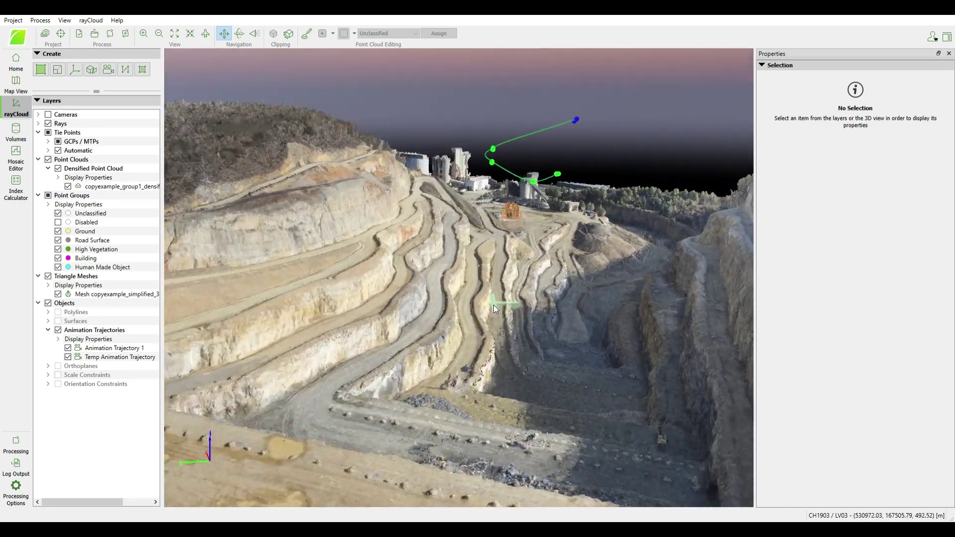
{"action": "left_click", "coordinate": [111, 73]}
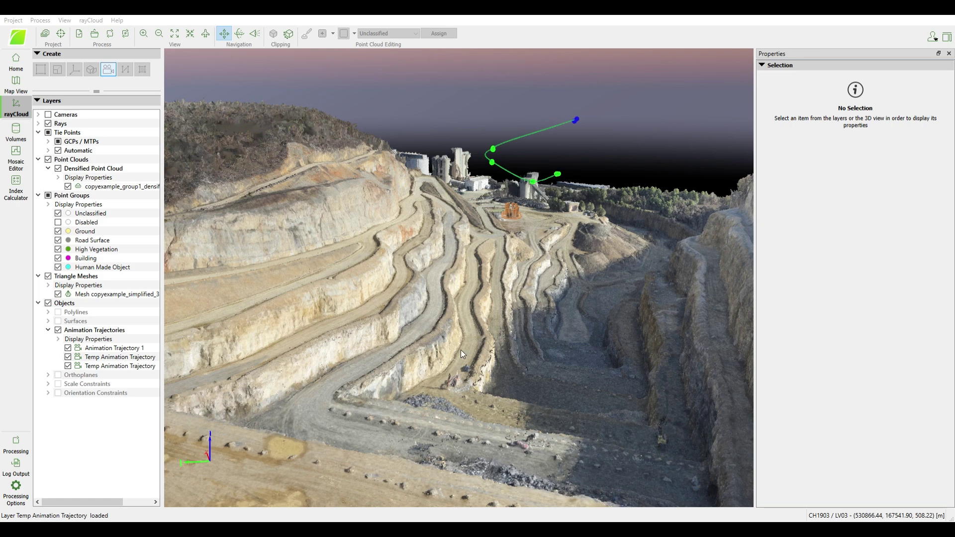
{"action": "mouse_move", "coordinate": [533, 154]}
{"action": "right_mouse_down"}
{"action": "mouse_move", "coordinate": [535, 172]}
{"action": "mouse_move", "coordinate": [537, 146]}
{"action": "right_mouse_up"}
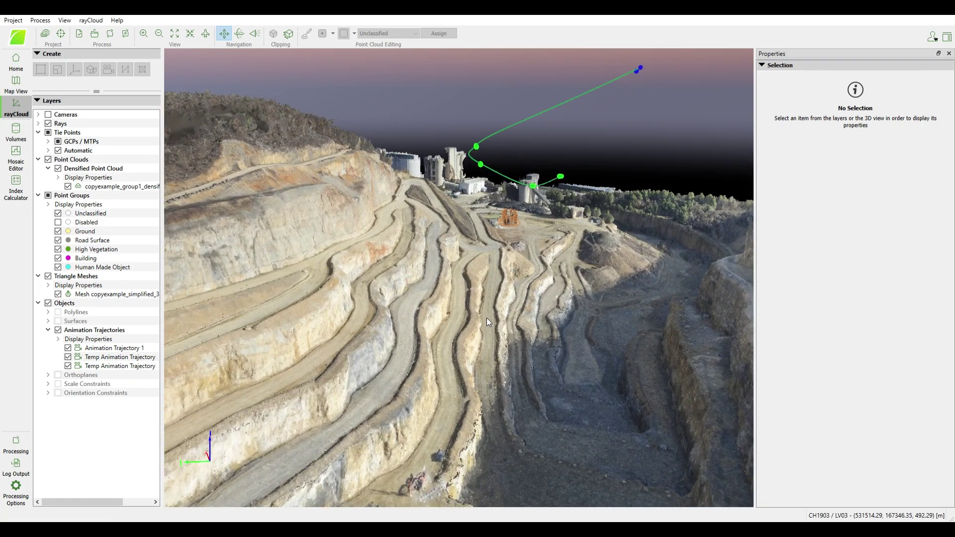
{"action": "right_click_drag", "start_coordinate": [549, 179], "coordinate": [548, 148]}
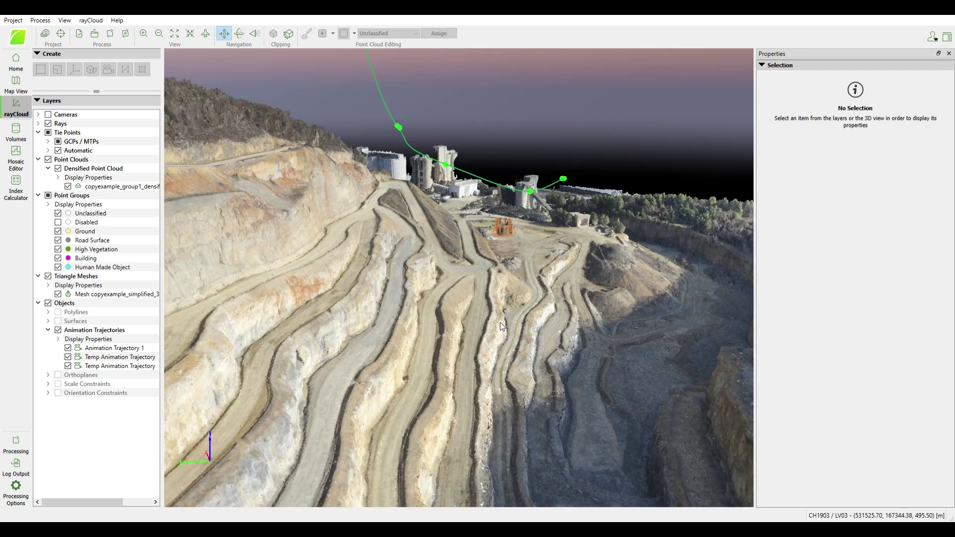
{"action": "left_click_drag", "start_coordinate": [500, 323], "coordinate": [514, 135]}
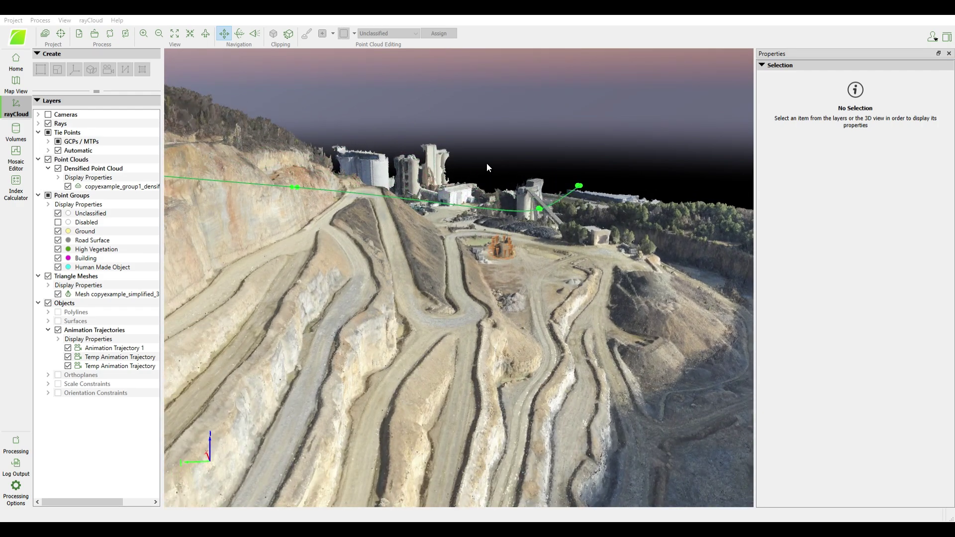
{"action": "scroll", "coordinate": [487, 159], "scroll_direction": "up", "scroll_amount": 3}
{"action": "scroll", "coordinate": [508, 153], "scroll_direction": "up", "scroll_amount": 2}
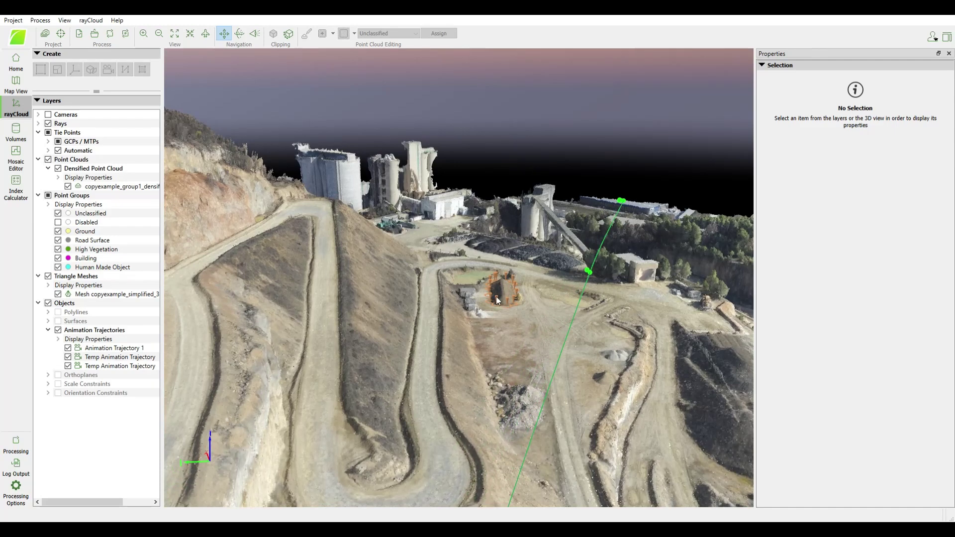
{"action": "left_click_drag", "start_coordinate": [497, 297], "coordinate": [506, 104]}
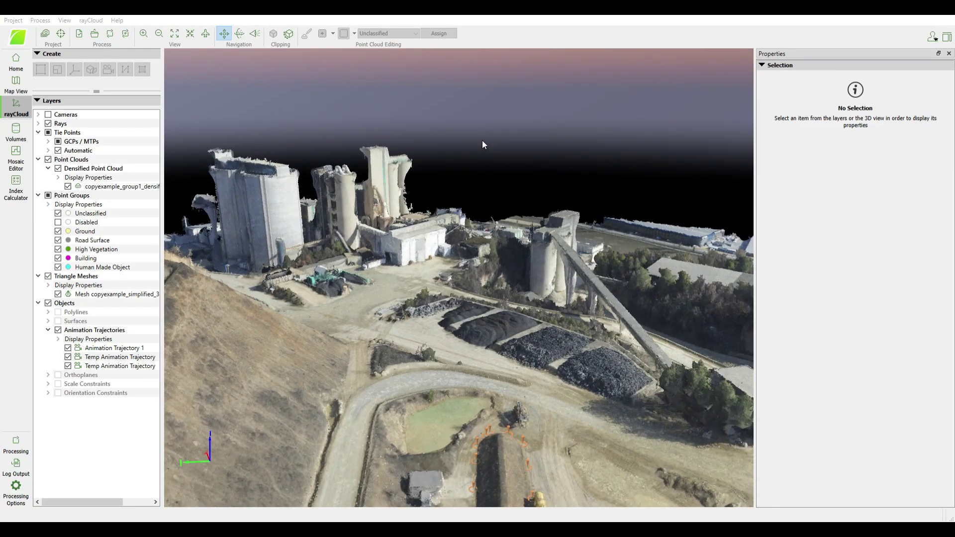
{"action": "scroll", "coordinate": [483, 140], "scroll_direction": "down", "scroll_amount": 5}
{"action": "scroll", "coordinate": [485, 147], "scroll_direction": "up", "scroll_amount": 8}
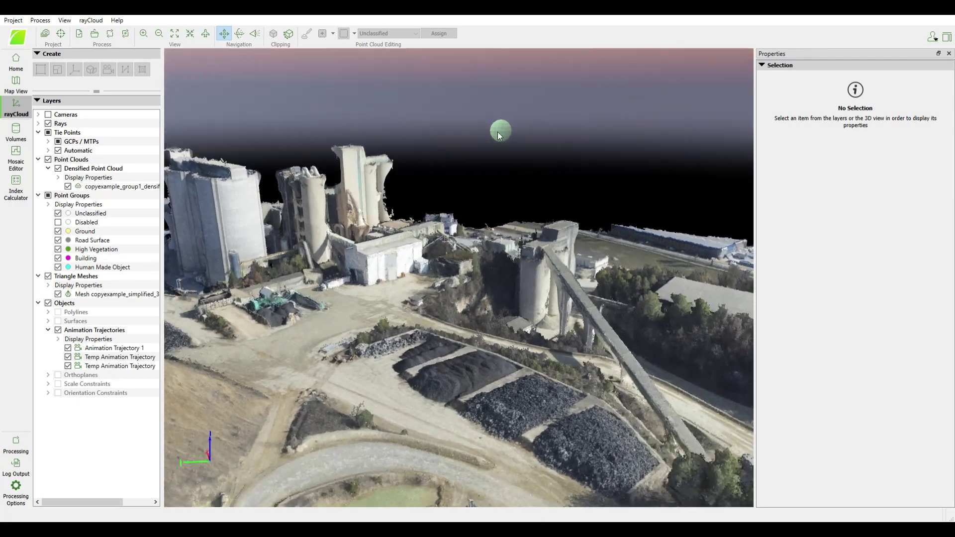
{"action": "left_click_drag", "start_coordinate": [499, 134], "coordinate": [503, 159]}
{"action": "scroll", "coordinate": [504, 162], "scroll_direction": "up", "scroll_amount": 3}
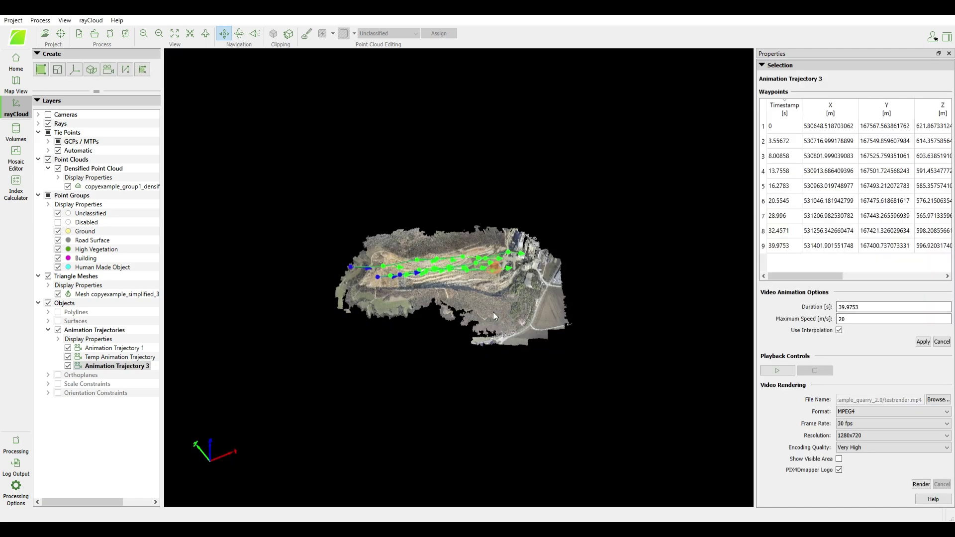
Preview the new animation trajectory, stop the playback and render it as the 1280x720 MPEG4 video testrender.mp4
{"action": "left_click", "coordinate": [780, 371]}
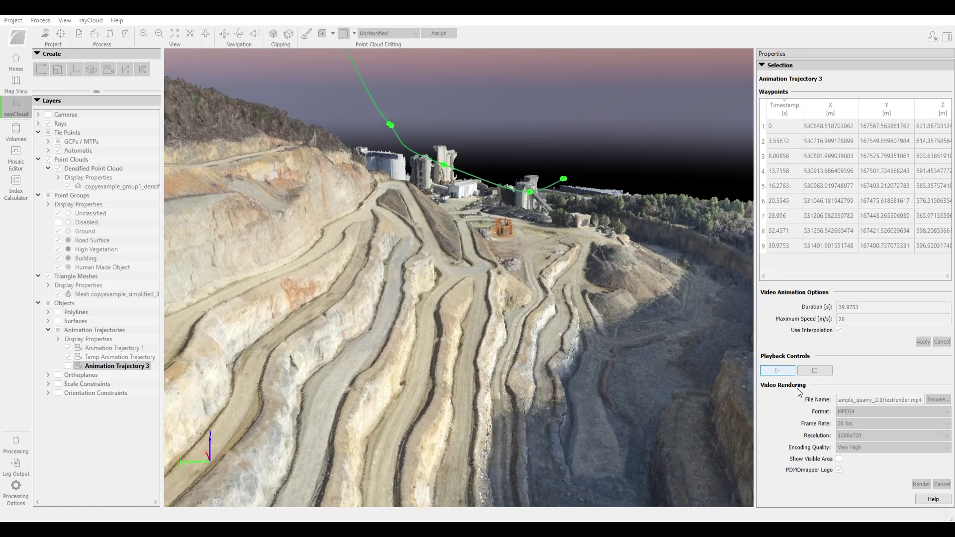
{"action": "left_click", "coordinate": [814, 371]}
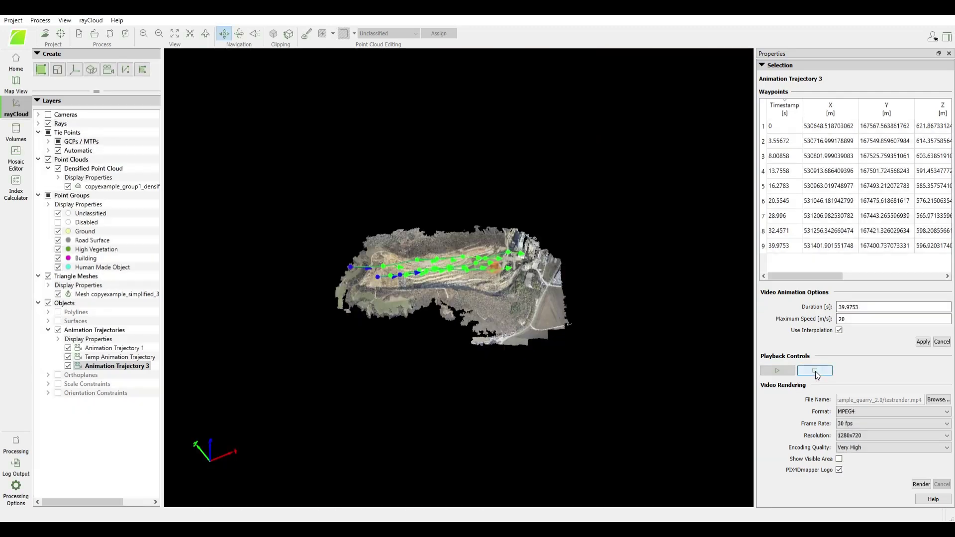
{"action": "left_click", "coordinate": [917, 484]}
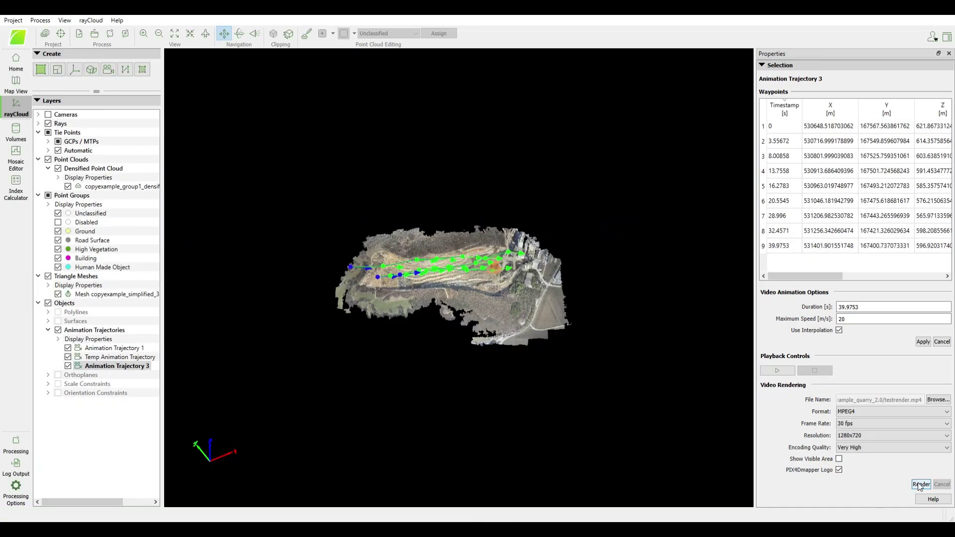
Preview Animation Trajectory 1, stop its playback and select the temporary animation trajectory
{"action": "left_click", "coordinate": [132, 348]}
{"action": "left_click", "coordinate": [783, 371]}
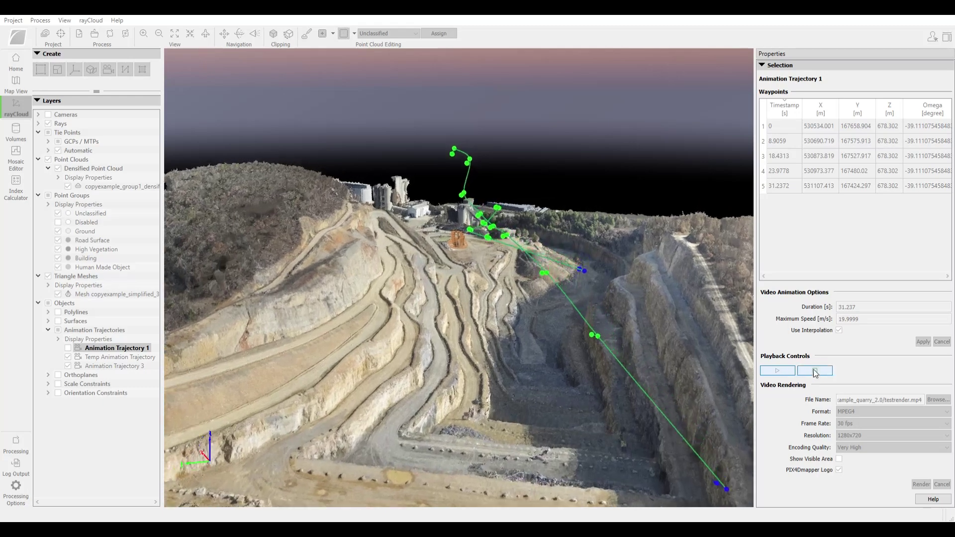
{"action": "left_click", "coordinate": [814, 371]}
{"action": "left_click", "coordinate": [122, 356]}
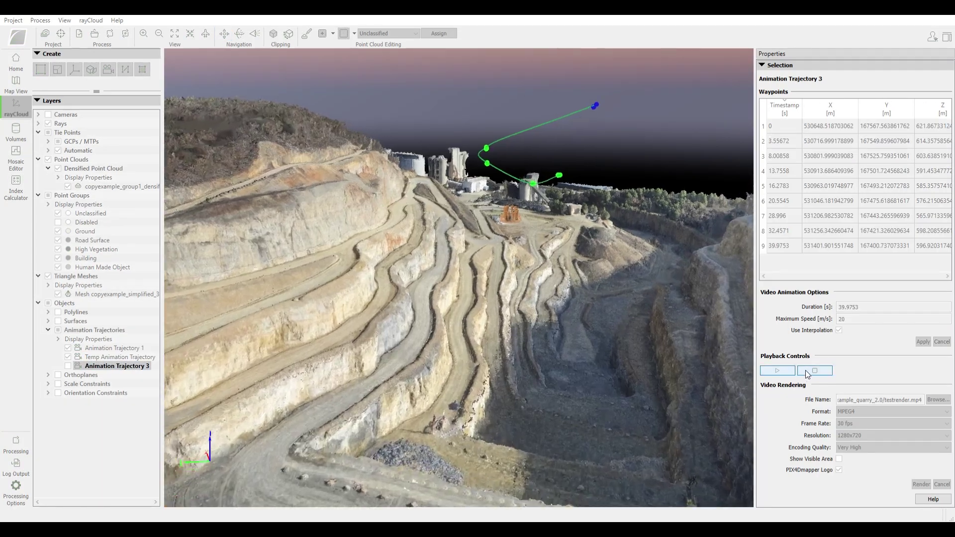
Create a new volume in the Volumes view, tracing its base around the foot of the elongated stockpile beside the yellow tank
{"action": "left_click", "coordinate": [16, 132]}
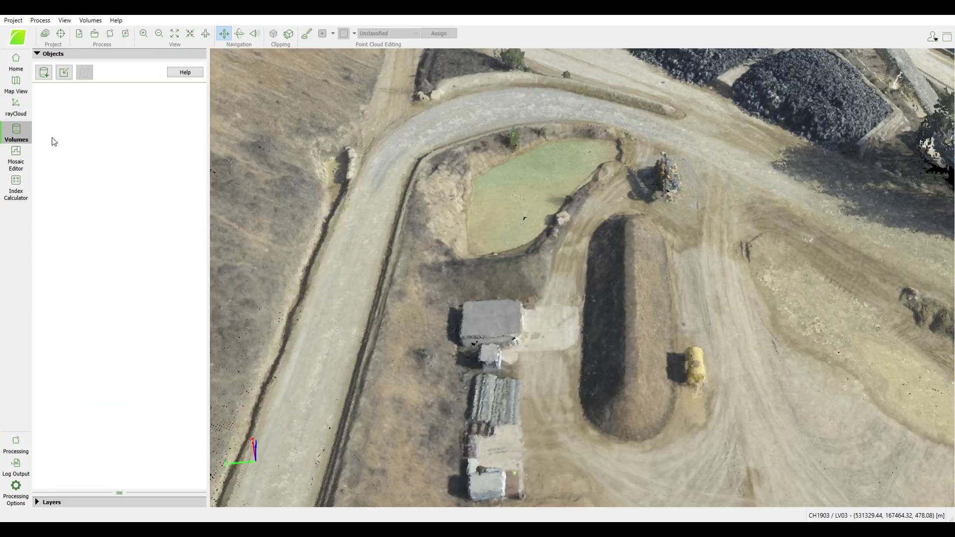
{"action": "left_click", "coordinate": [44, 72]}
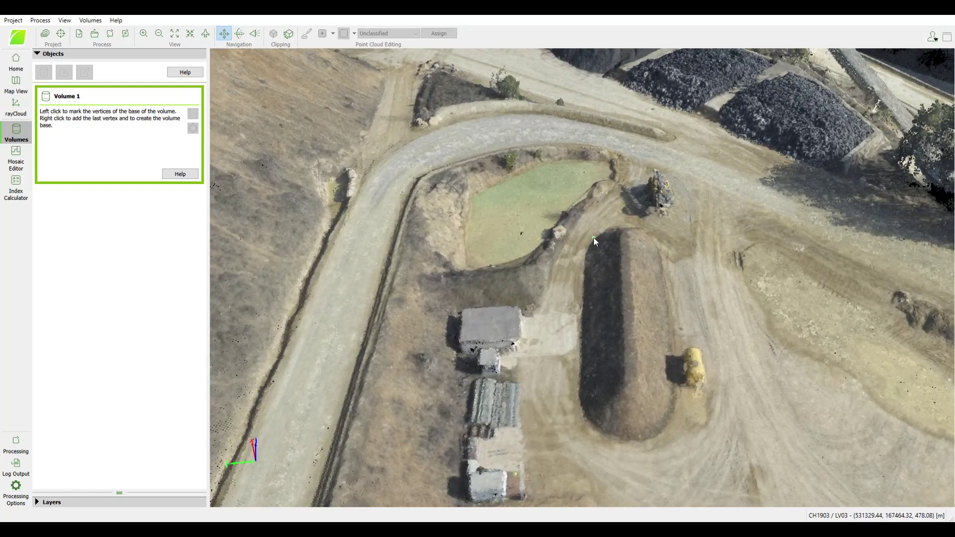
{"action": "left_click", "coordinate": [582, 288]}
{"action": "left_click", "coordinate": [581, 329]}
{"action": "left_click", "coordinate": [583, 412]}
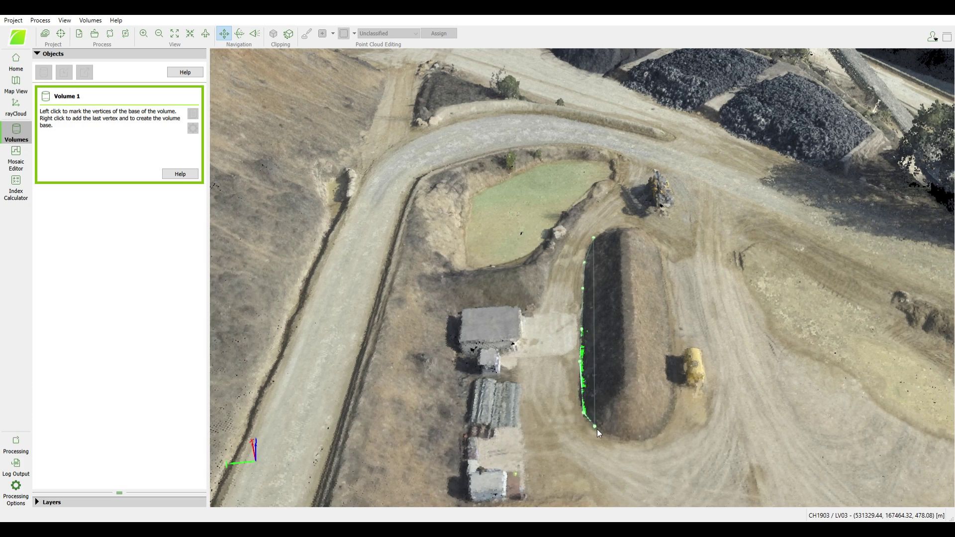
{"action": "left_click", "coordinate": [599, 428]}
{"action": "left_click", "coordinate": [627, 441]}
{"action": "left_click", "coordinate": [640, 441]}
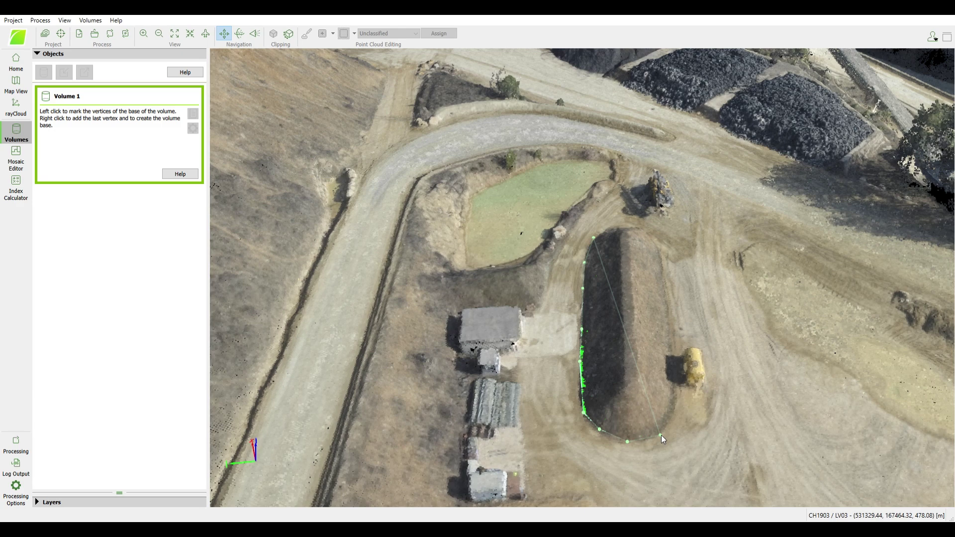
{"action": "left_click", "coordinate": [660, 436]}
{"action": "left_click", "coordinate": [681, 393]}
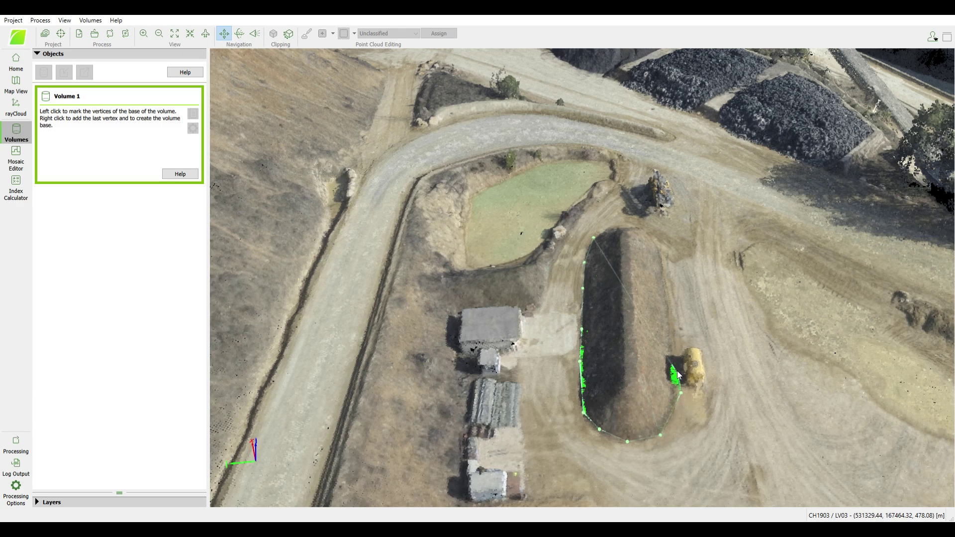
{"action": "left_click", "coordinate": [674, 326]}
{"action": "left_click", "coordinate": [669, 269]}
{"action": "right_click", "coordinate": [601, 229]}
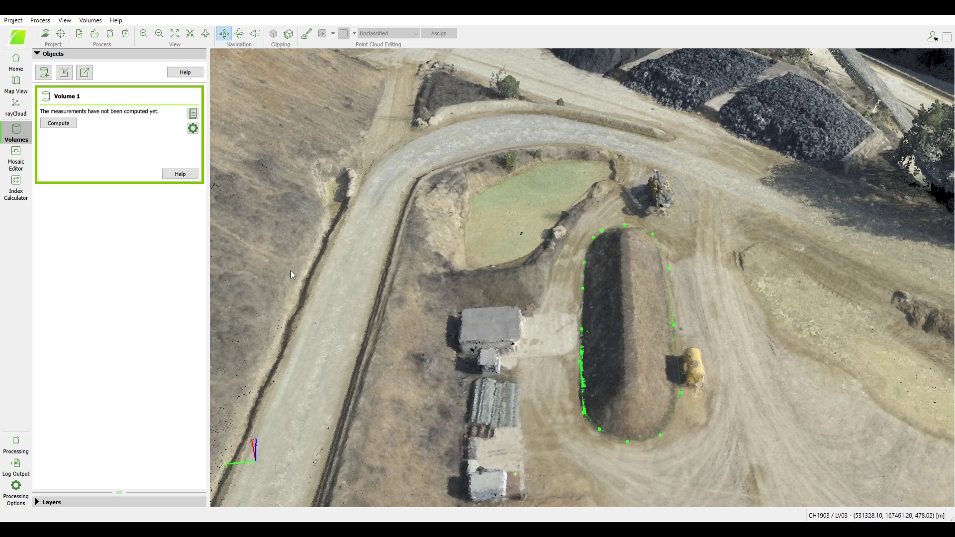
Compute the stockpile's volume, inspect the pile up close and copy its measurements to the clipboard
{"action": "left_click", "coordinate": [55, 123]}
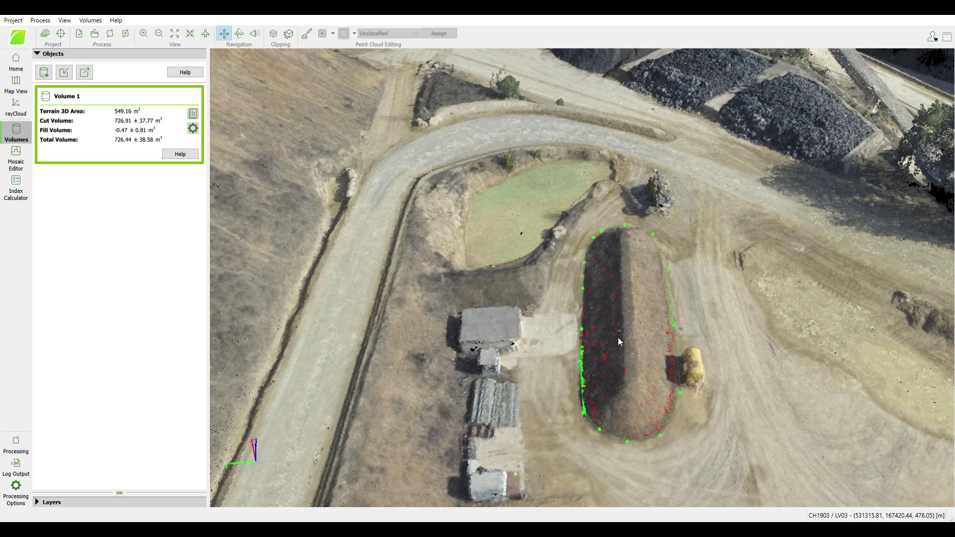
{"action": "left_click_drag", "start_coordinate": [643, 419], "coordinate": [659, 386]}
{"action": "scroll", "coordinate": [659, 387], "scroll_direction": "up", "scroll_amount": 5}
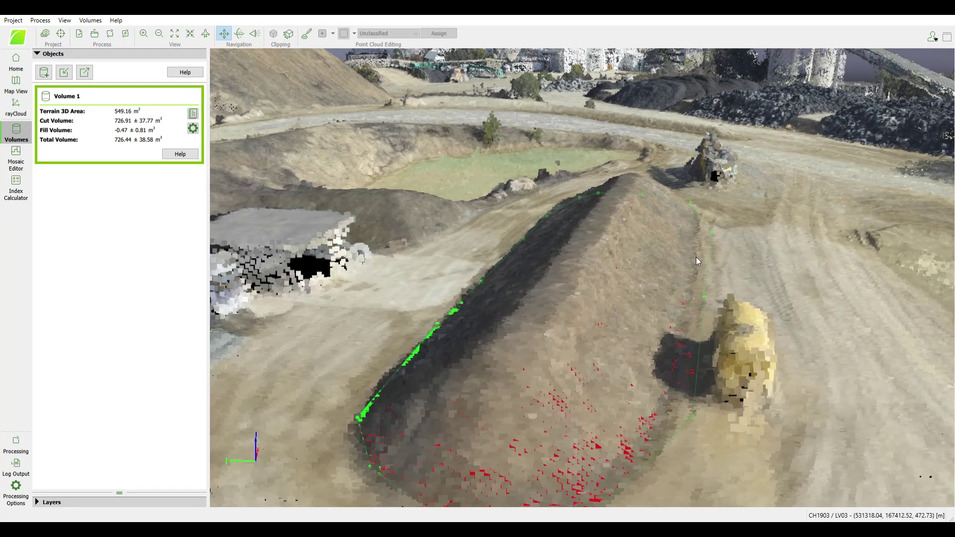
{"action": "left_click", "coordinate": [194, 114]}
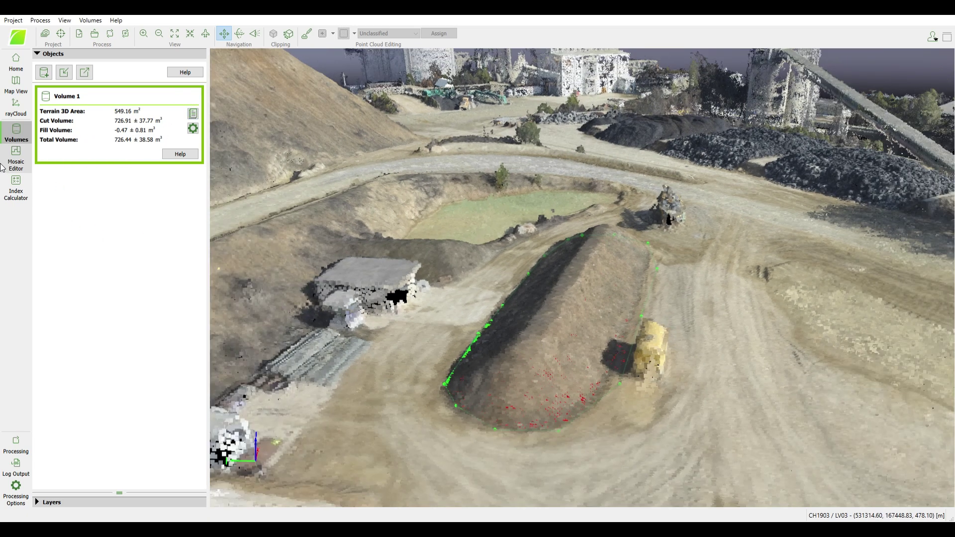
Open the Mosaic Editor and return to the Volumes view
{"action": "left_click", "coordinate": [16, 158]}
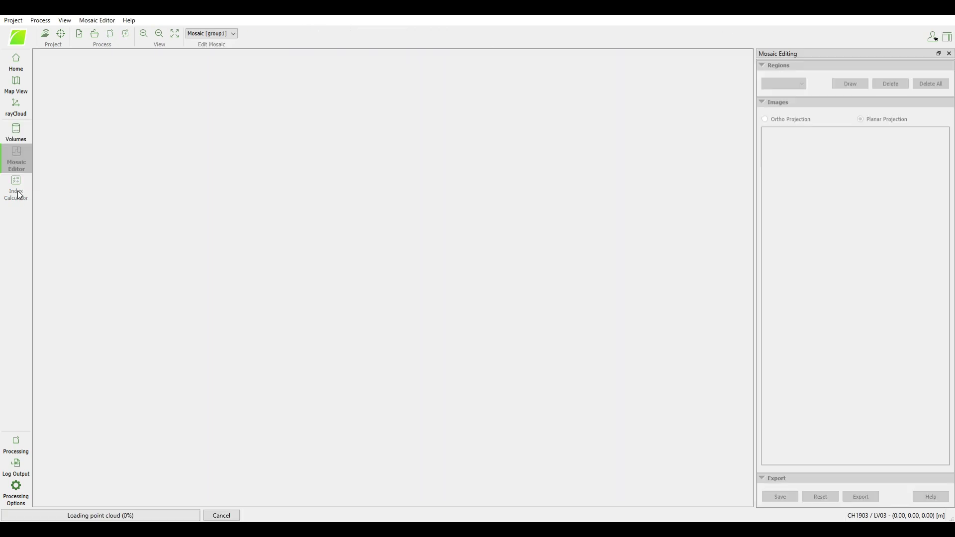
{"action": "left_click", "coordinate": [16, 132]}
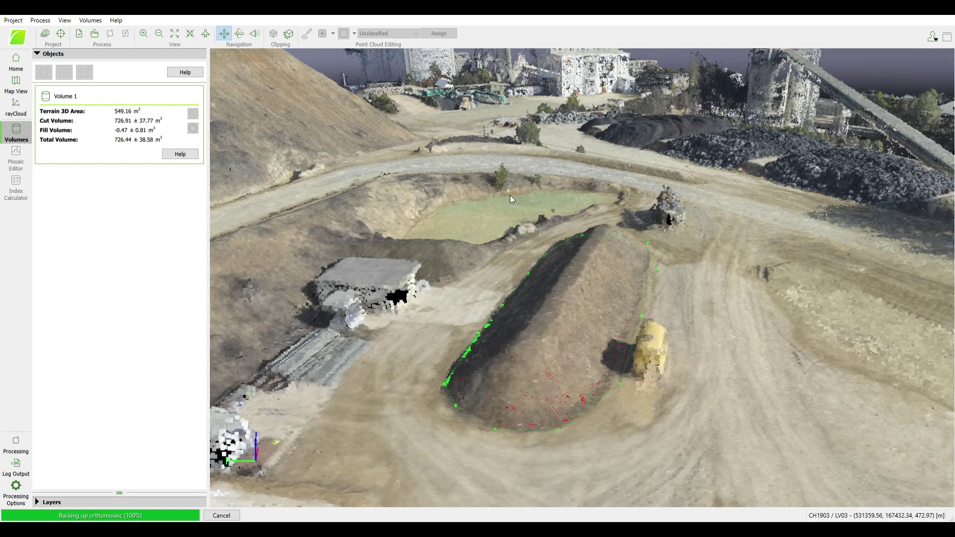